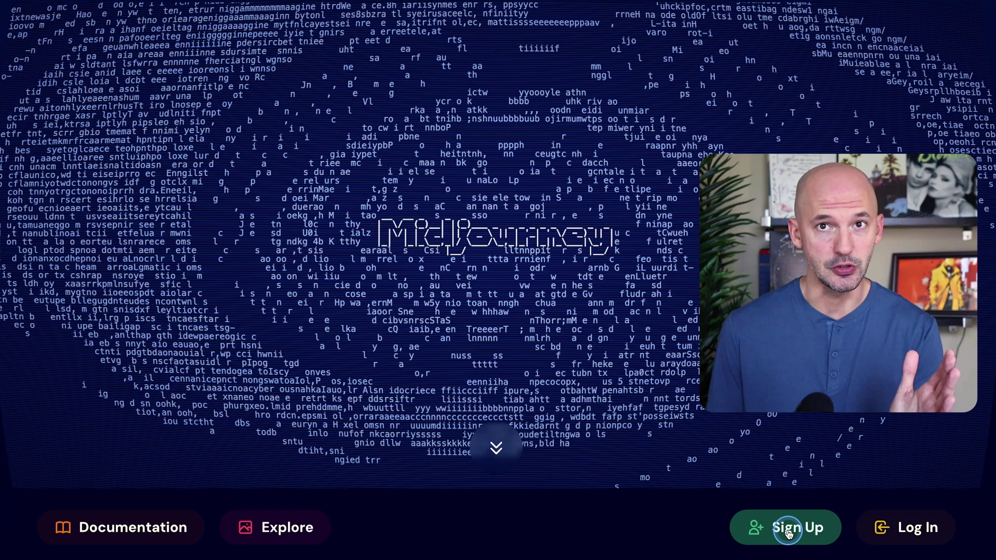
Step: Sign up or log in to Midjourney with Google to reach the Explore feed
left_click(781, 527)
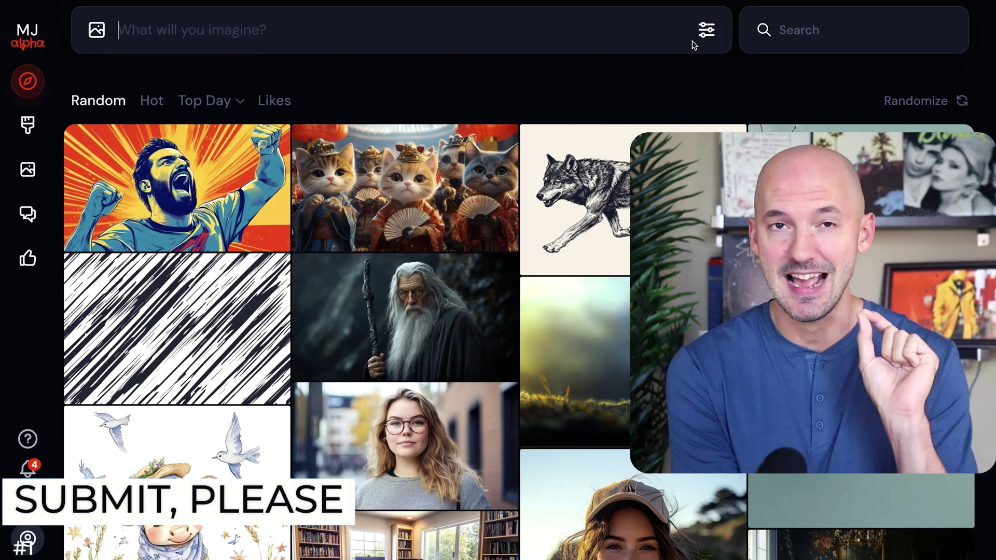
Step: Drag the streak and red tulip Explore images into the prompt bar as reference images
left_click_drag(165, 304, 332, 57)
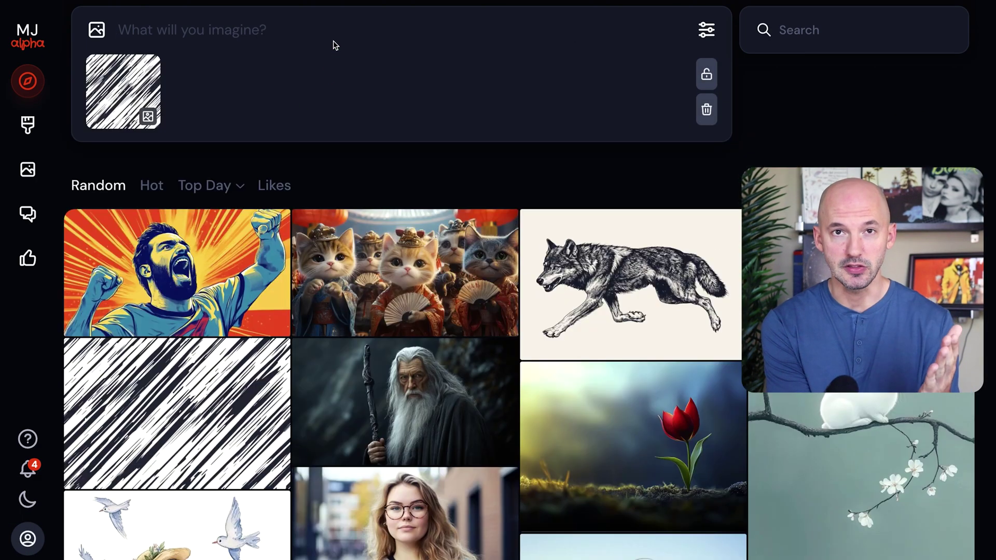
mouse_move(638, 387)
left_mouse_down()
mouse_move(594, 155)
mouse_move(486, 101)
left_mouse_up()
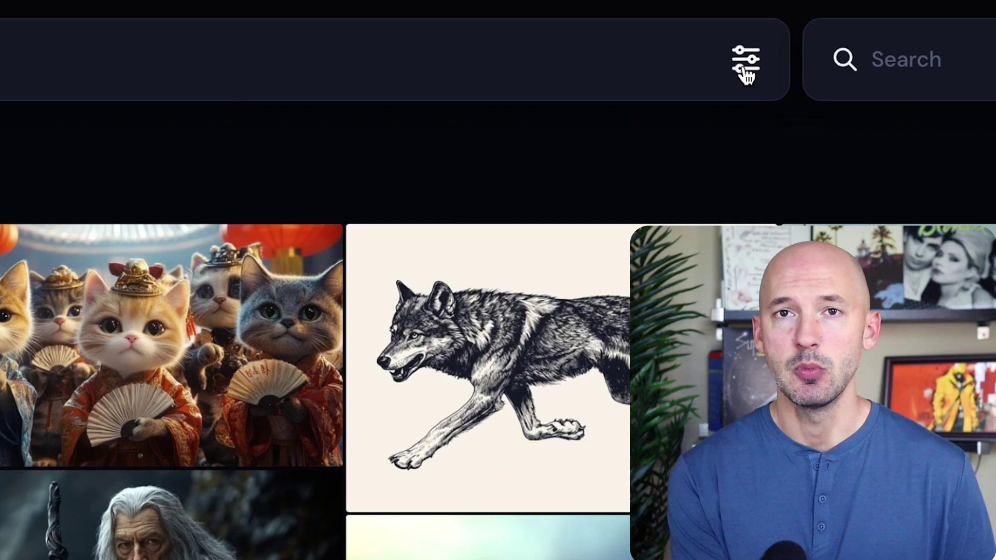
Step: Open the generation settings panel from the sliders icon beside the prompt bar
left_click(837, 41)
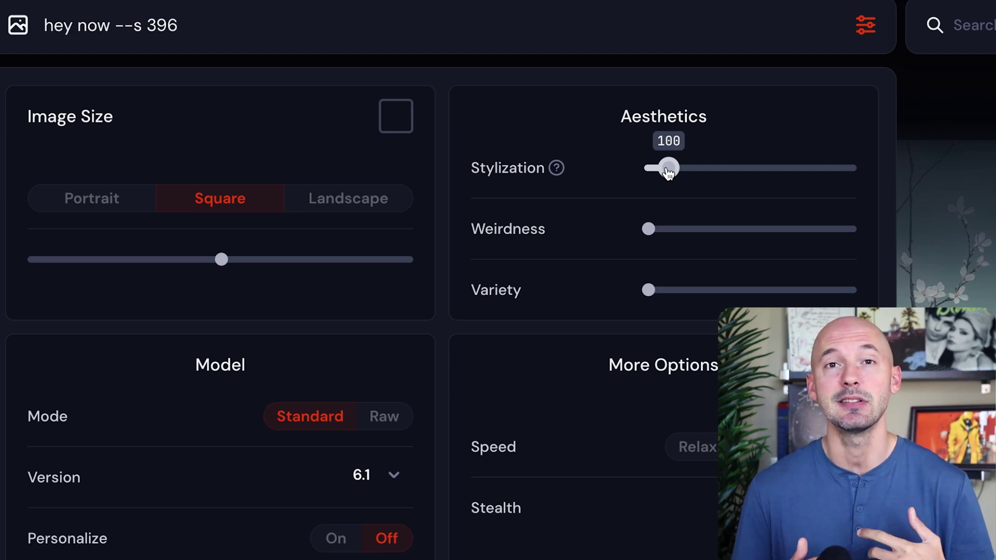
Step: Drag the Aesthetics sliders to Stylization 500, Weirdness 900 and Variety 20
left_click_drag(668, 171, 749, 166)
left_click_drag(664, 230, 709, 230)
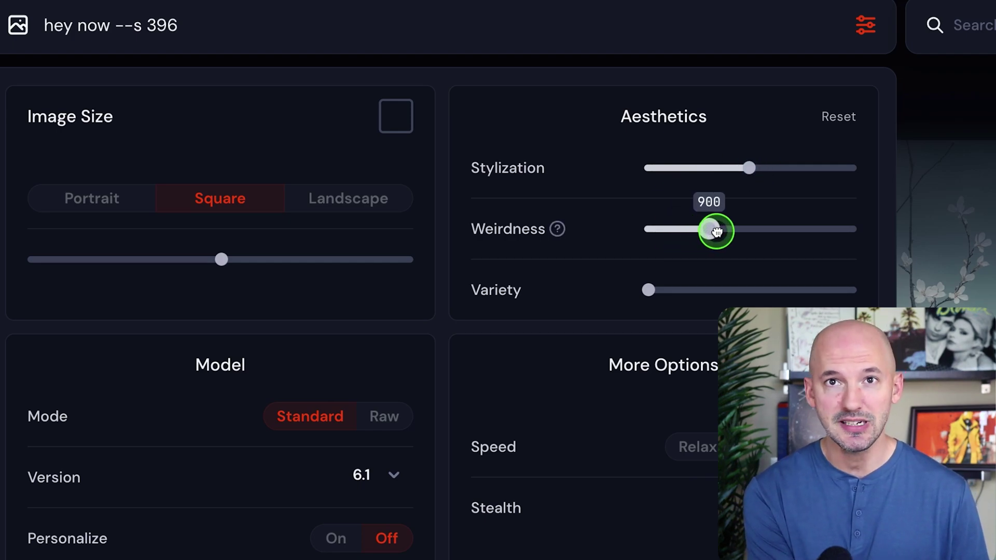
left_click_drag(648, 290, 690, 300)
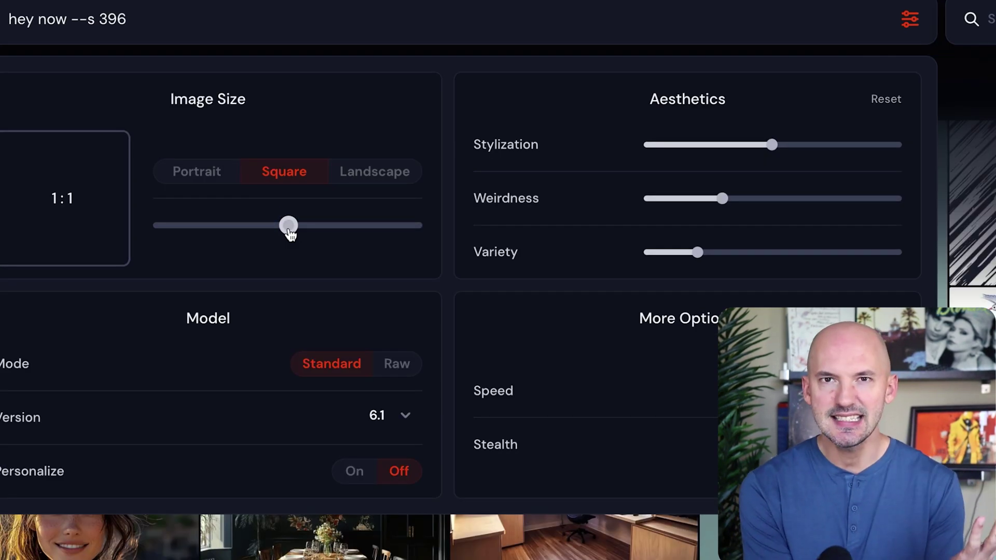
Step: Sweep Image Size to landscape and edit the ratio to a custom 5:2
left_click_drag(289, 232, 235, 226)
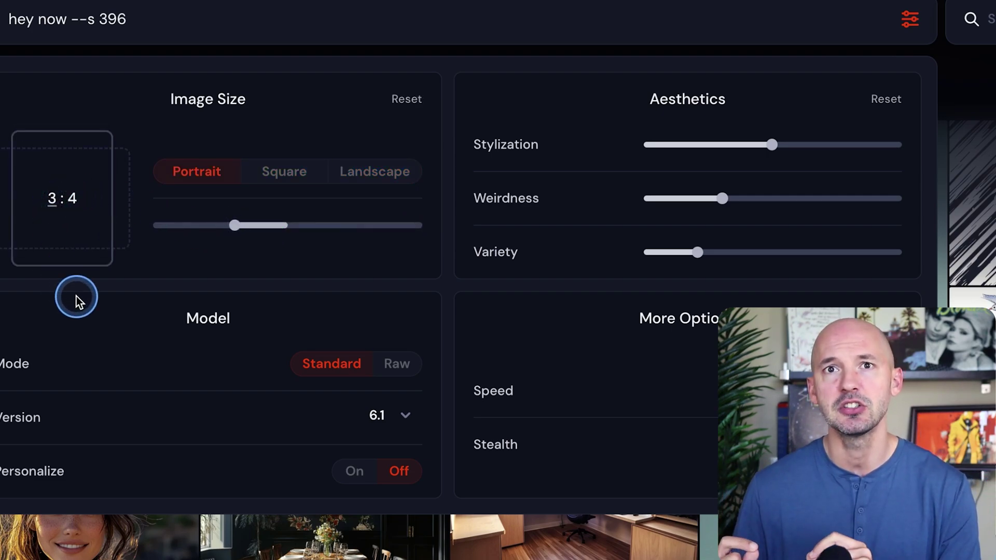
key("BackSpace")
type("5")
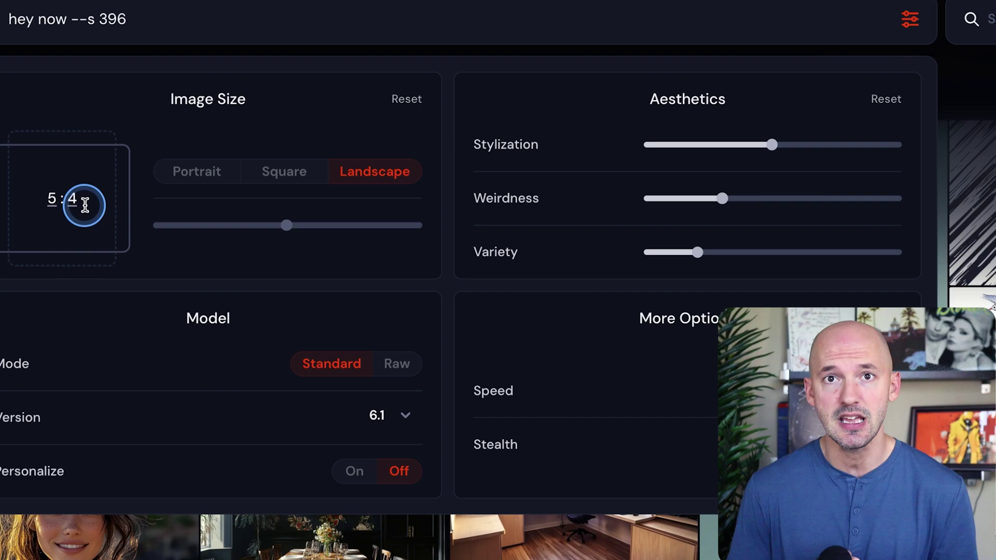
left_click(81, 199)
key("BackSpace")
type("2")
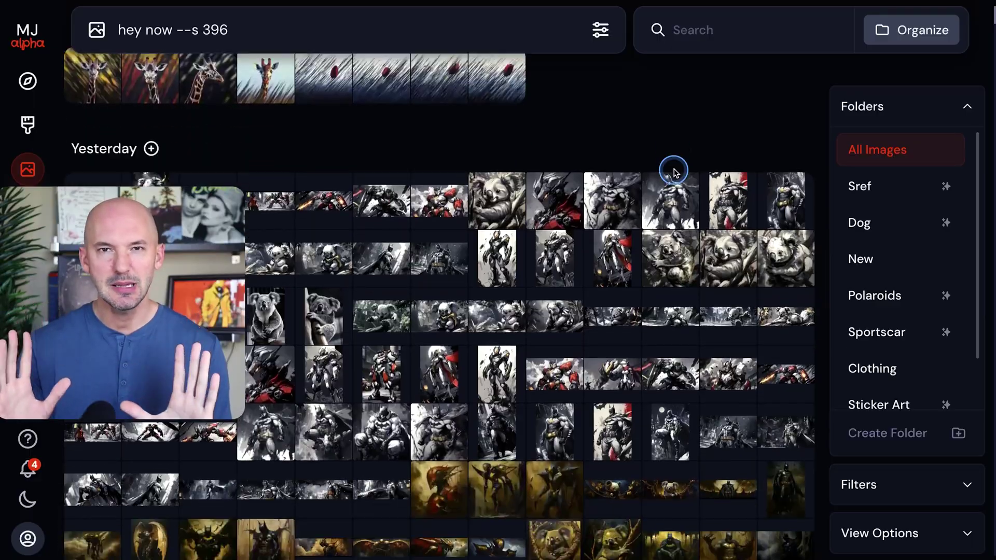
Step: Scroll down through the Organize archive gallery of created images
scroll(674, 172, "down", 3)
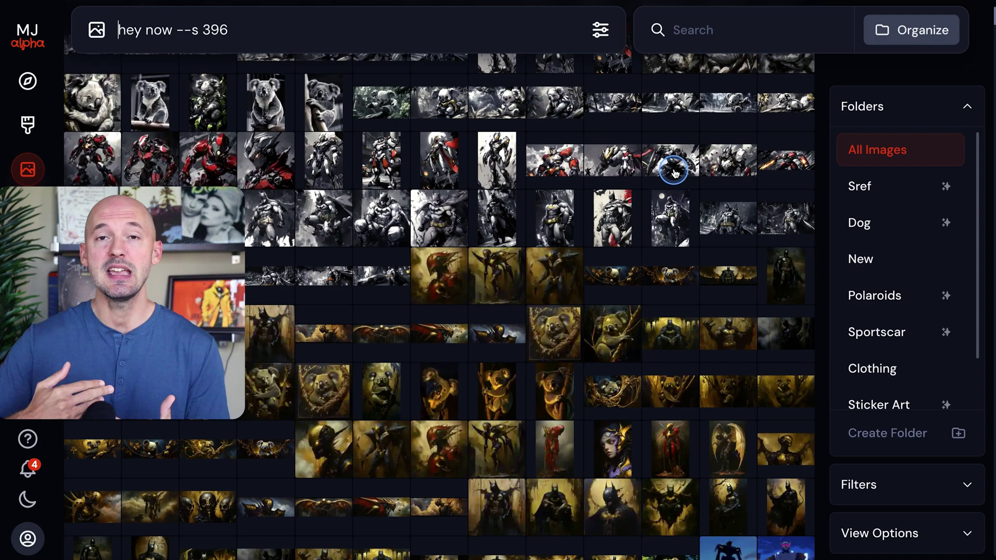
scroll(674, 172, "down", 5)
scroll(675, 173, "down", 4)
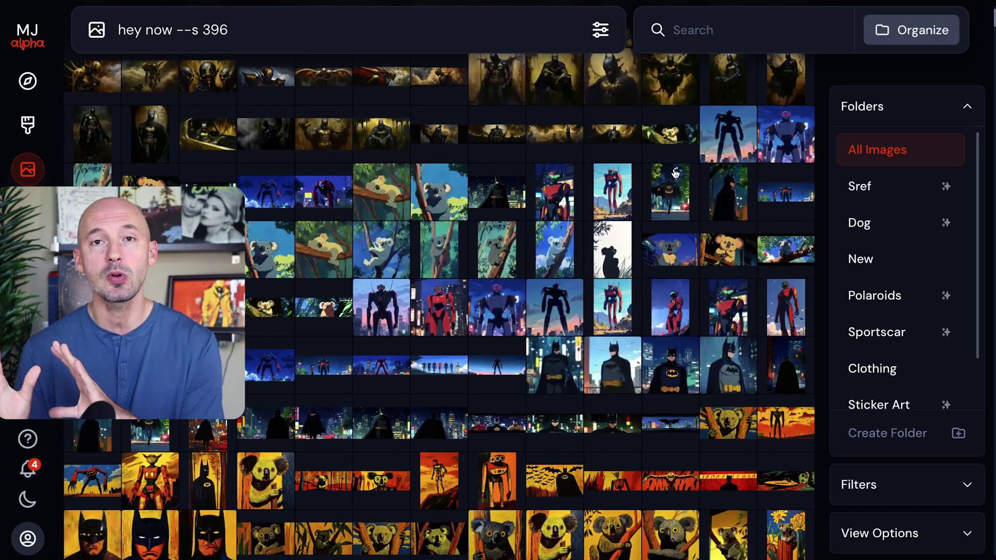
scroll(675, 173, "down", 6)
scroll(675, 172, "down", 10)
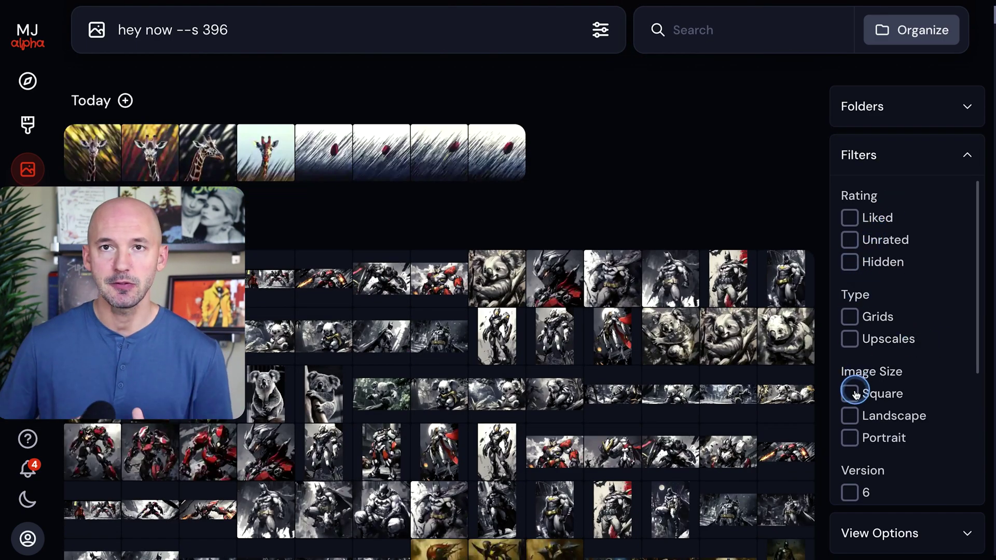
Step: Filter the archive to Upscales only, then open the Sref folder from the expanded folder list
left_click(884, 340)
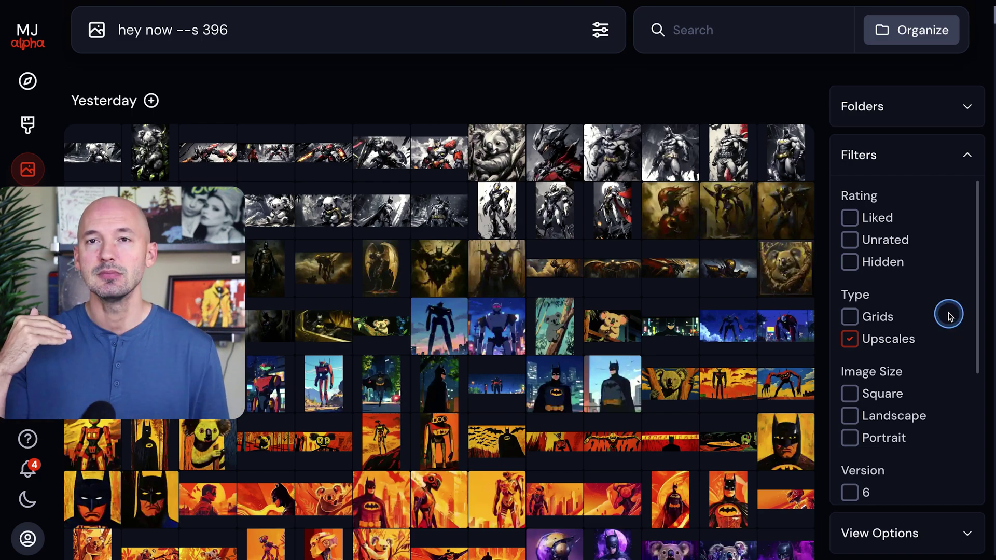
left_click(932, 116)
left_click(957, 187)
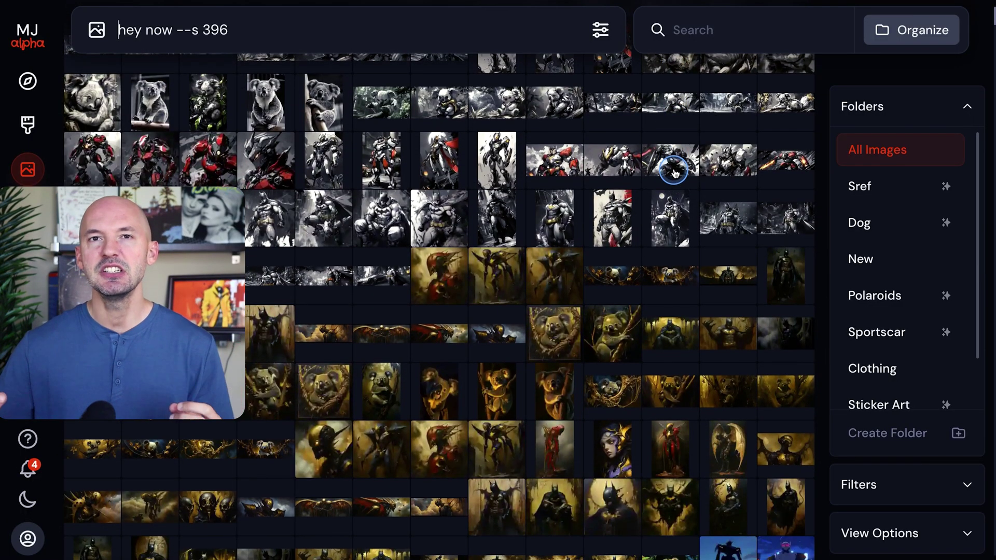
scroll(673, 172, "down", 4)
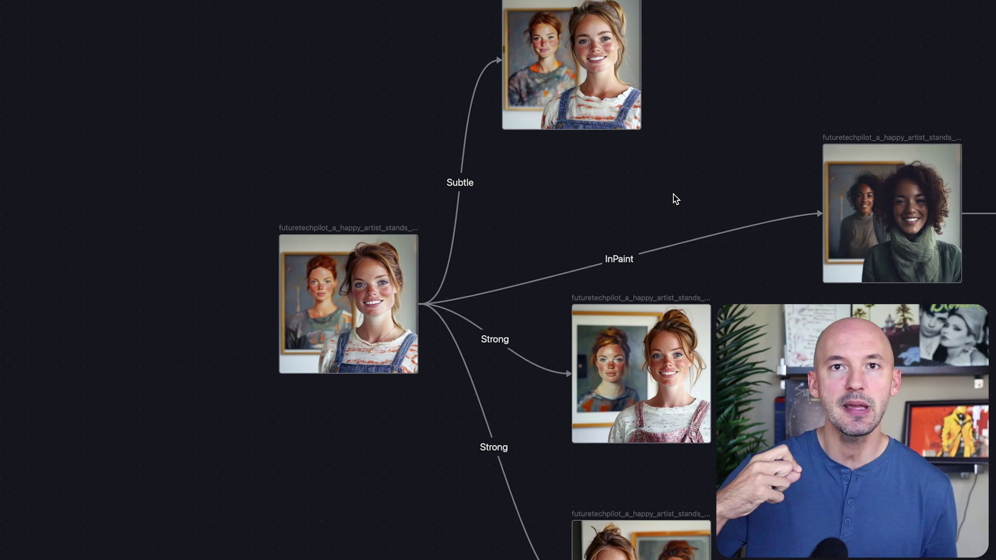
Step: Pan the variation tree canvas right along the chain of Remix portrait nodes
left_click_drag(698, 204, 442, 171)
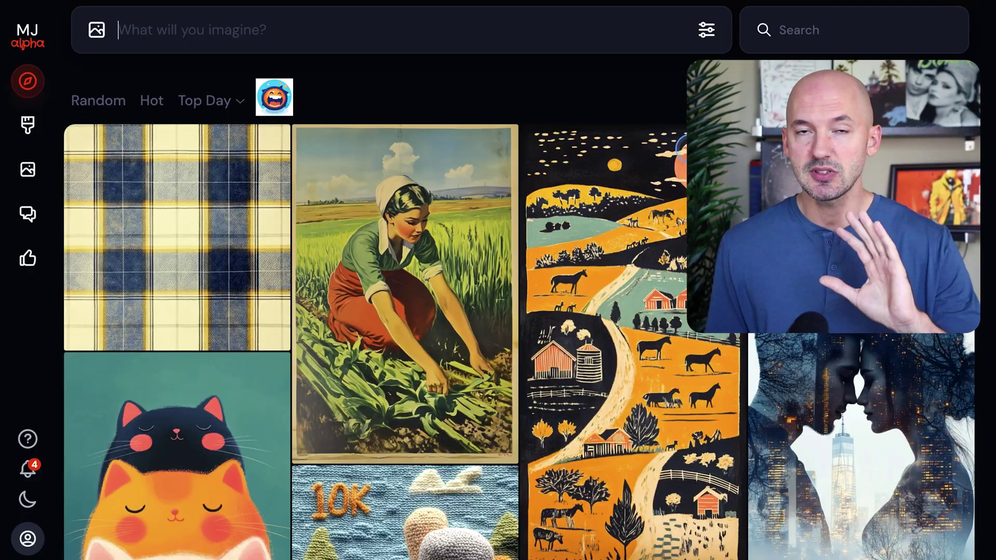
Step: Scroll down the Explore feed past the knitted hiker, cats and other artworks
scroll(622, 311, "down", 10)
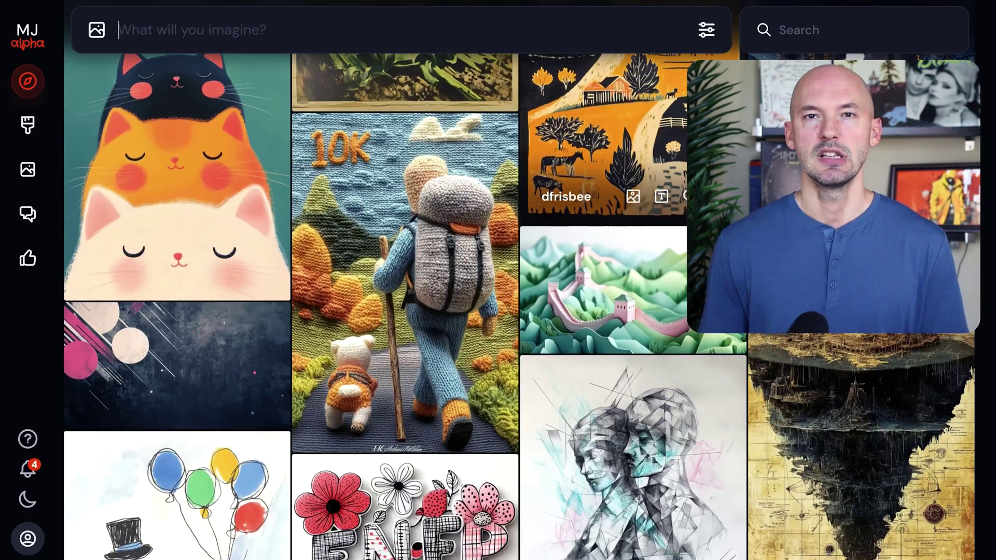
scroll(622, 312, "down", 6)
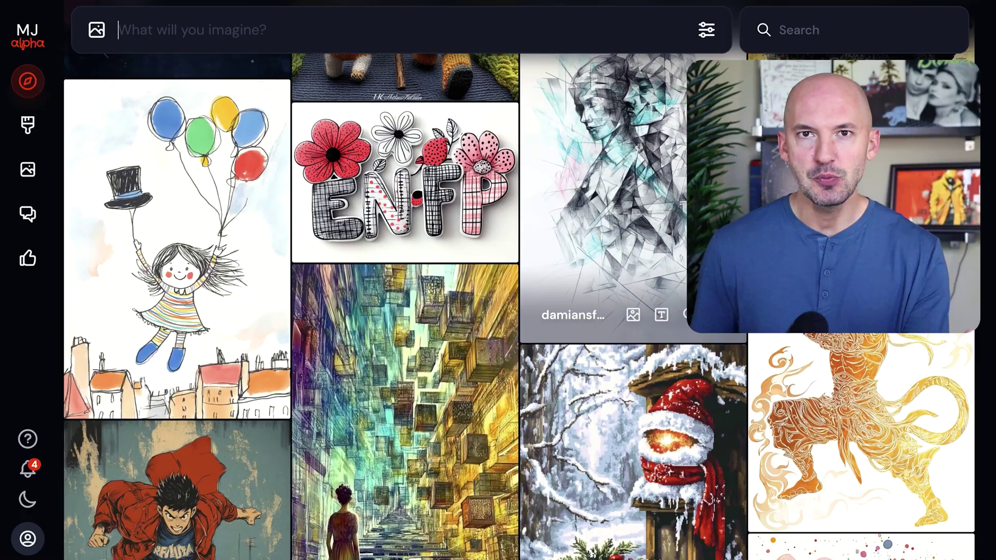
scroll(602, 166, "down", 10)
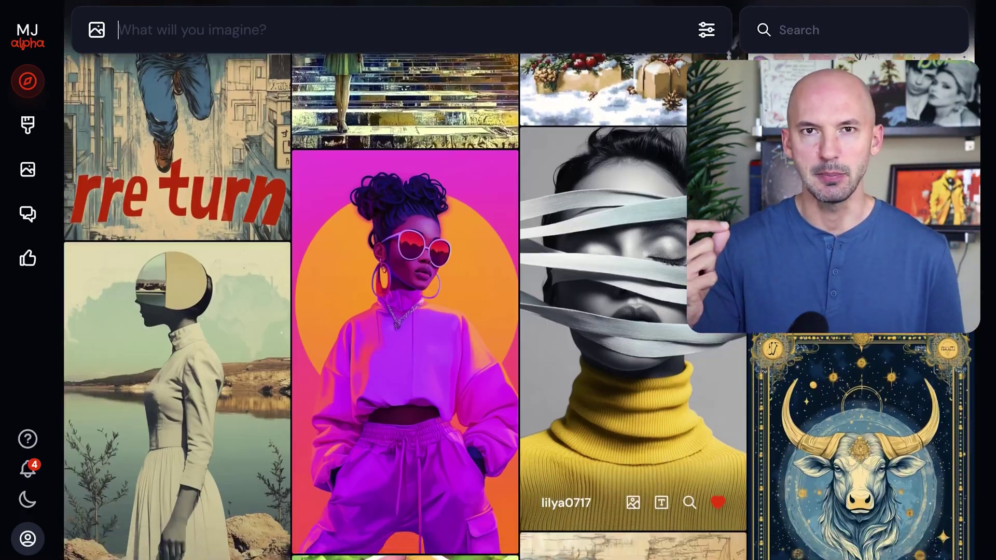
scroll(602, 197, "down", 15)
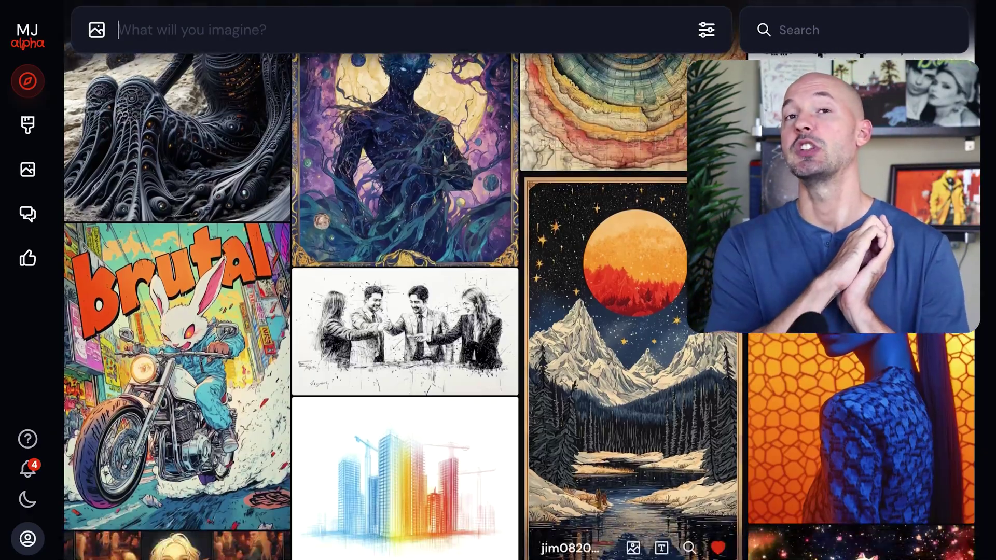
scroll(602, 197, "down", 15)
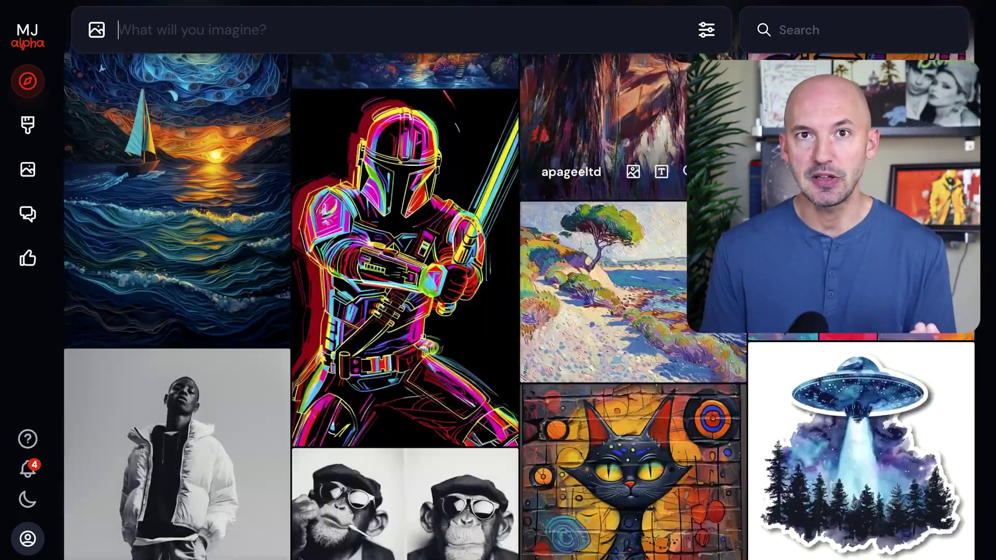
scroll(602, 197, "down", 13)
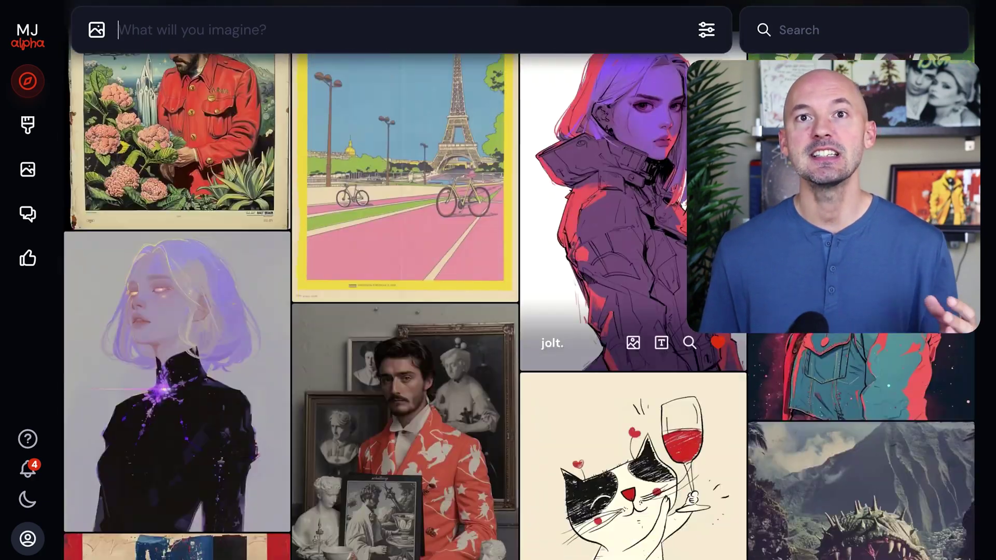
scroll(602, 197, "down", 8)
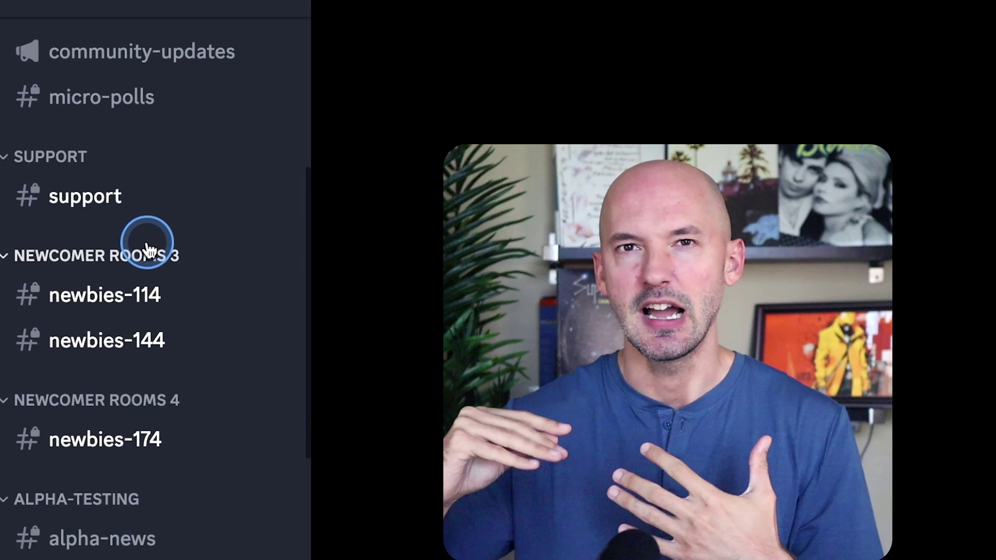
Step: Scroll the Discord channel list down past newbies, alpha-testing and super-user rooms, then back up
scroll(140, 243, "down", 3)
scroll(134, 367, "down", 8)
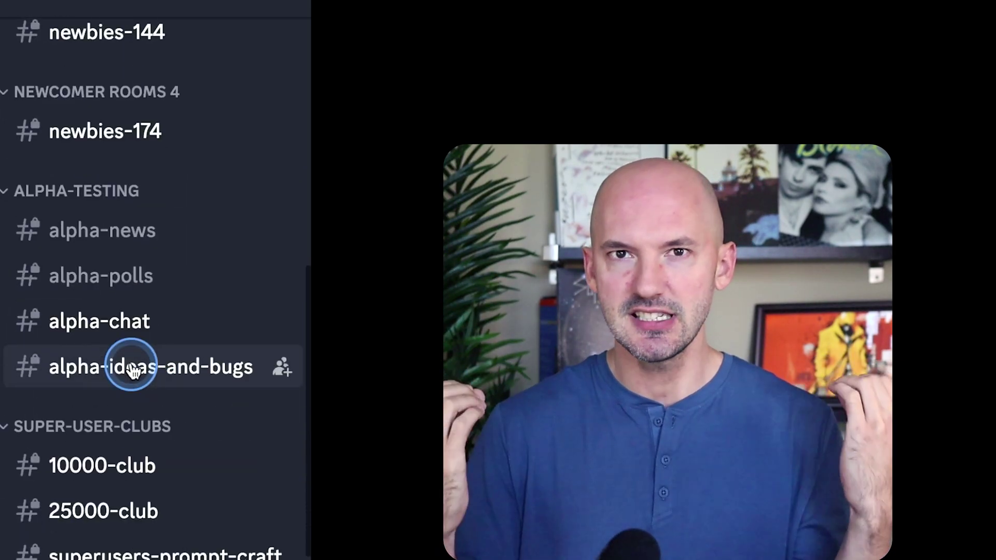
scroll(134, 368, "down", 7)
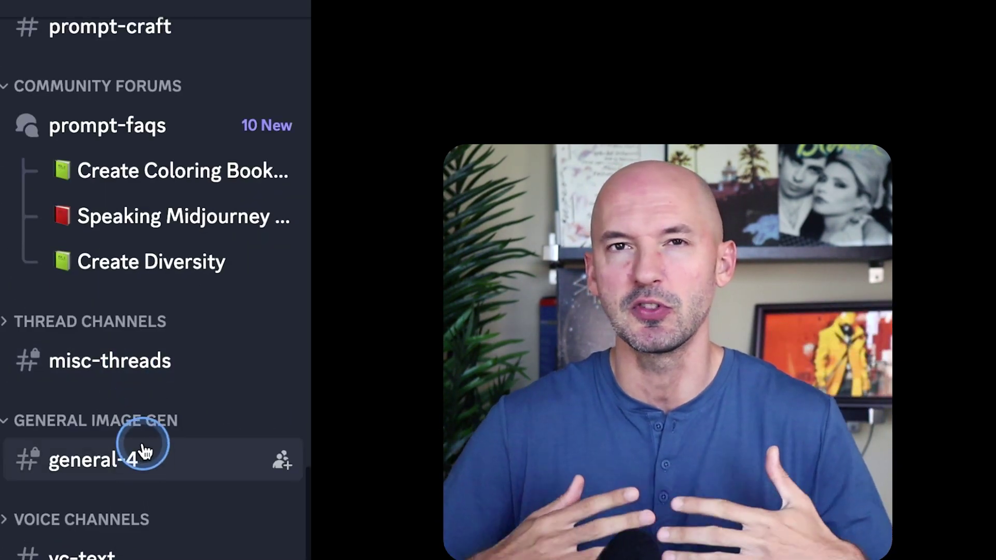
scroll(139, 452, "up", 11)
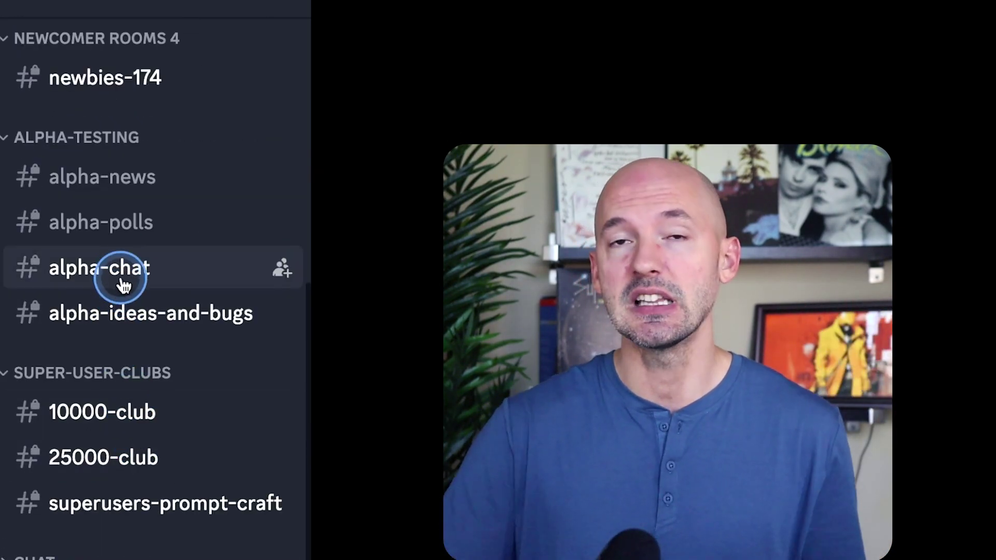
scroll(122, 271, "up", 6)
scroll(120, 325, "up", 9)
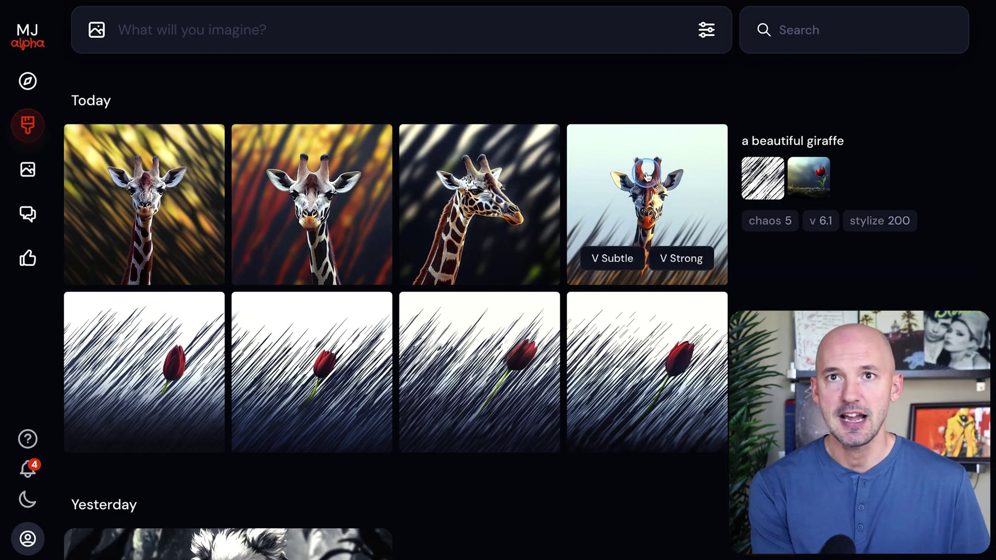
Step: Scroll the Create page up to the Today section showing the giraffe and red tulip grids
mouse_move(833, 206)
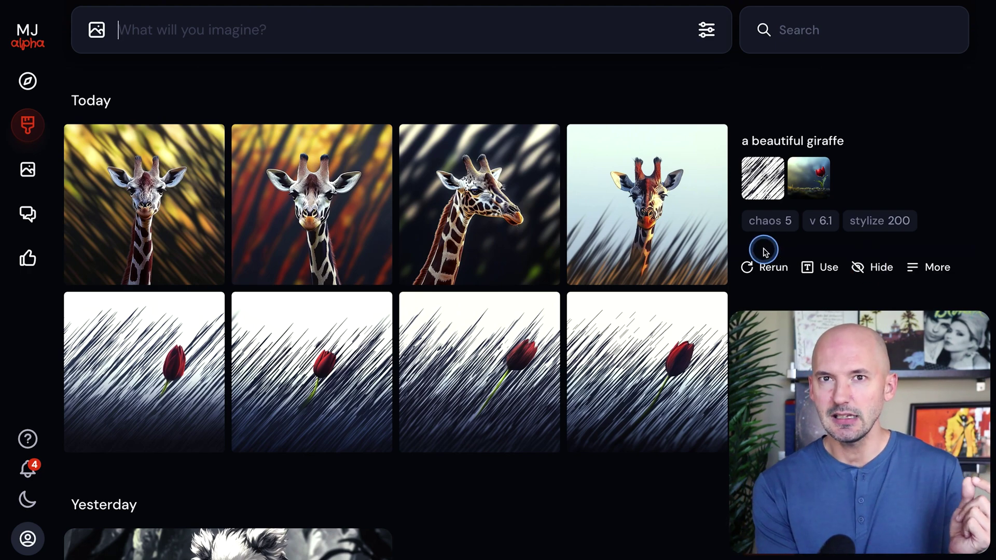
mouse_move(632, 232)
mouse_move(496, 232)
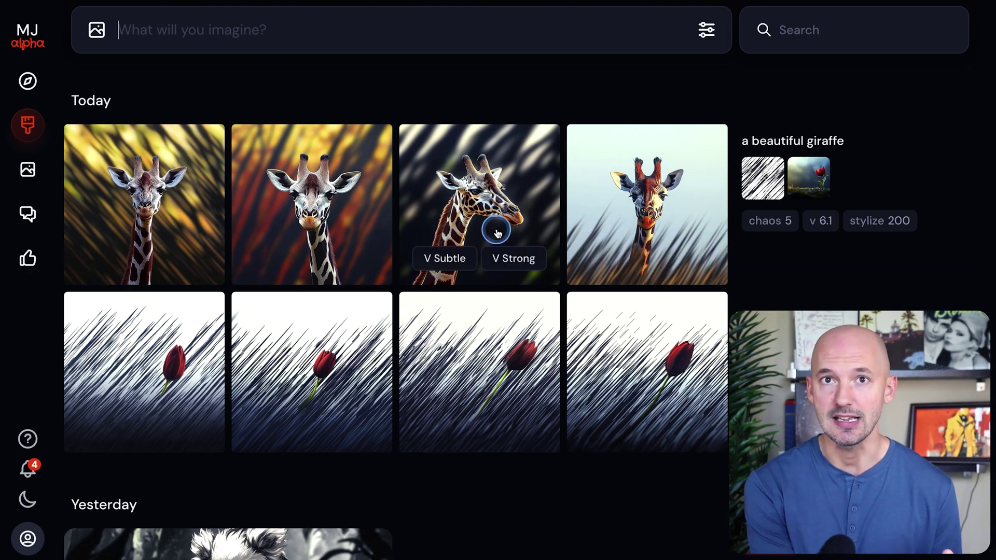
mouse_move(382, 138)
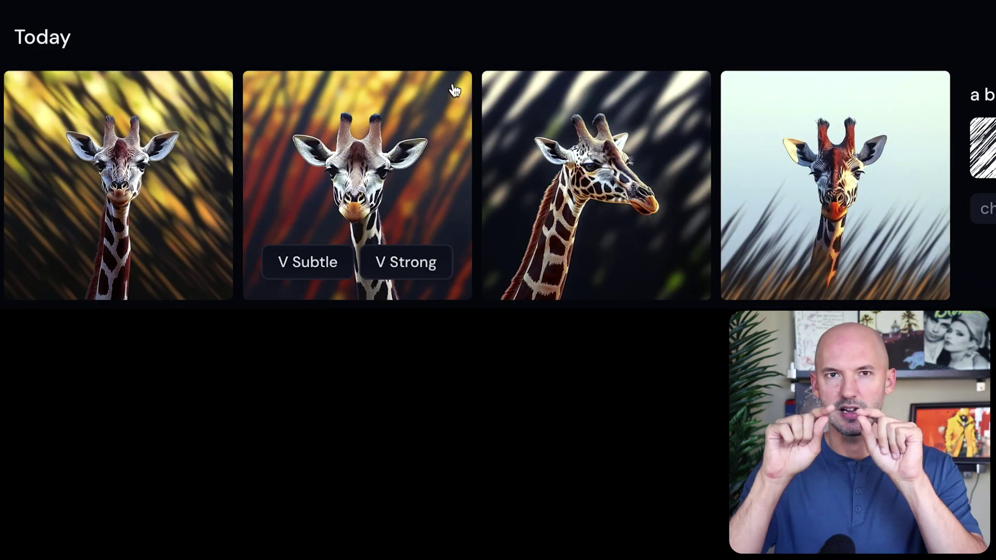